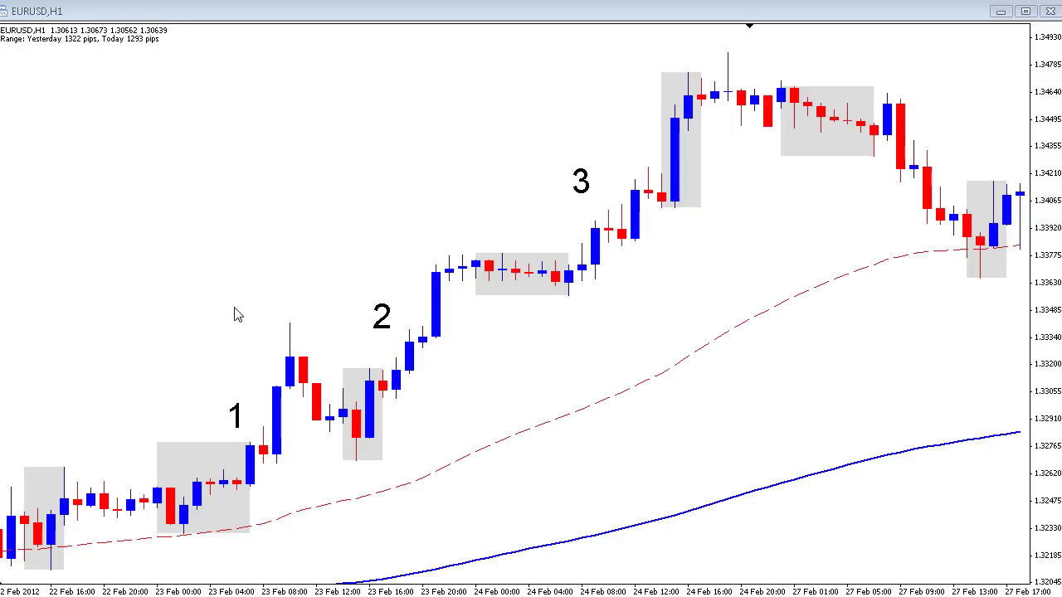
{"action": "left_click_drag", "start_coordinate": [206, 357], "coordinate": [668, 381]}
{"action": "key", "text": "minus"}
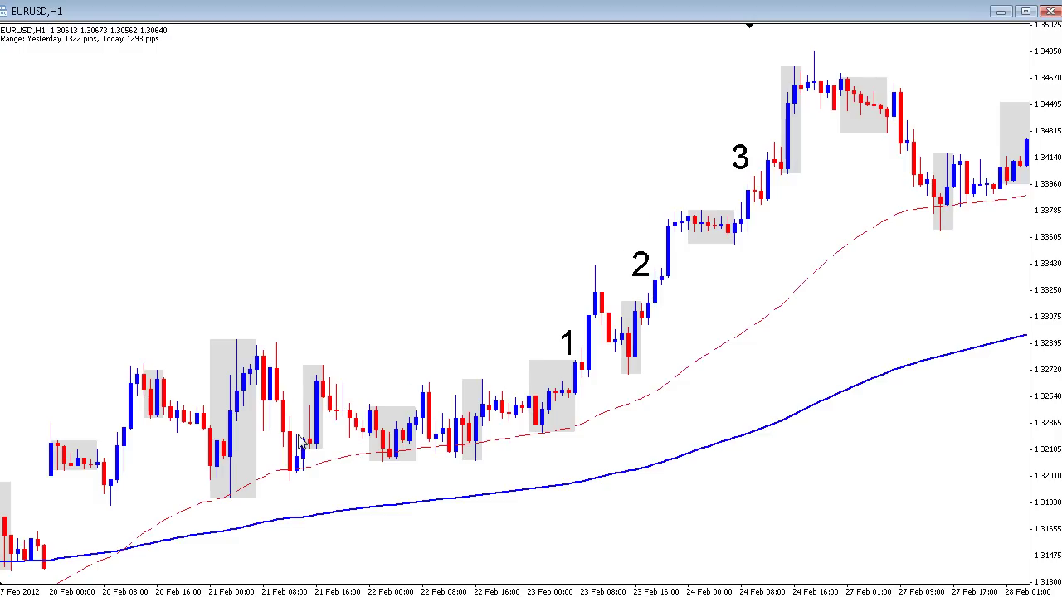
{"action": "left_click_drag", "start_coordinate": [421, 409], "coordinate": [311, 415]}
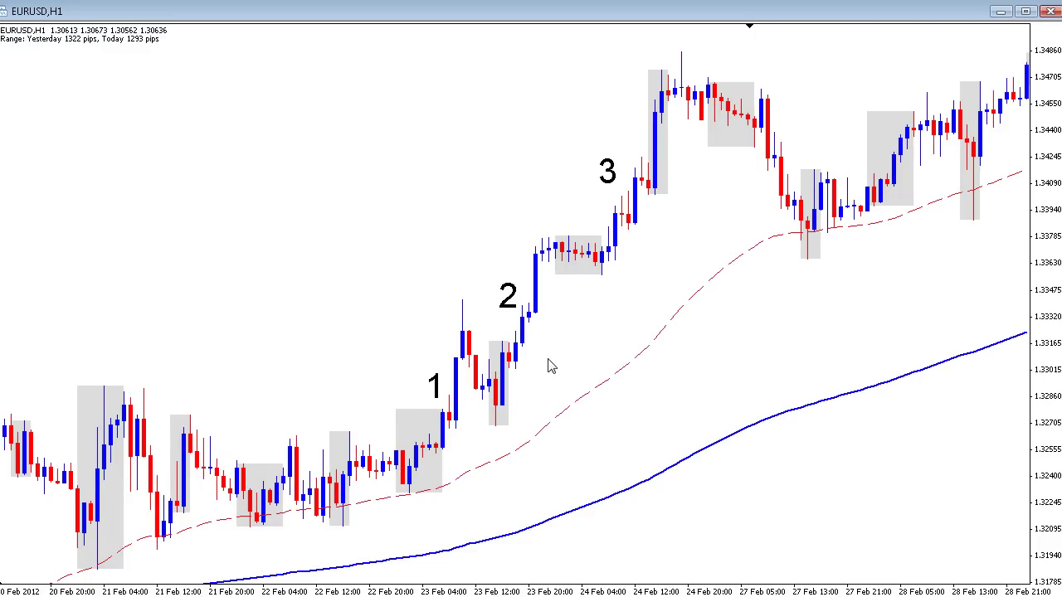
{"action": "scroll", "coordinate": [543, 367], "scroll_direction": "right", "scroll_amount": 2}
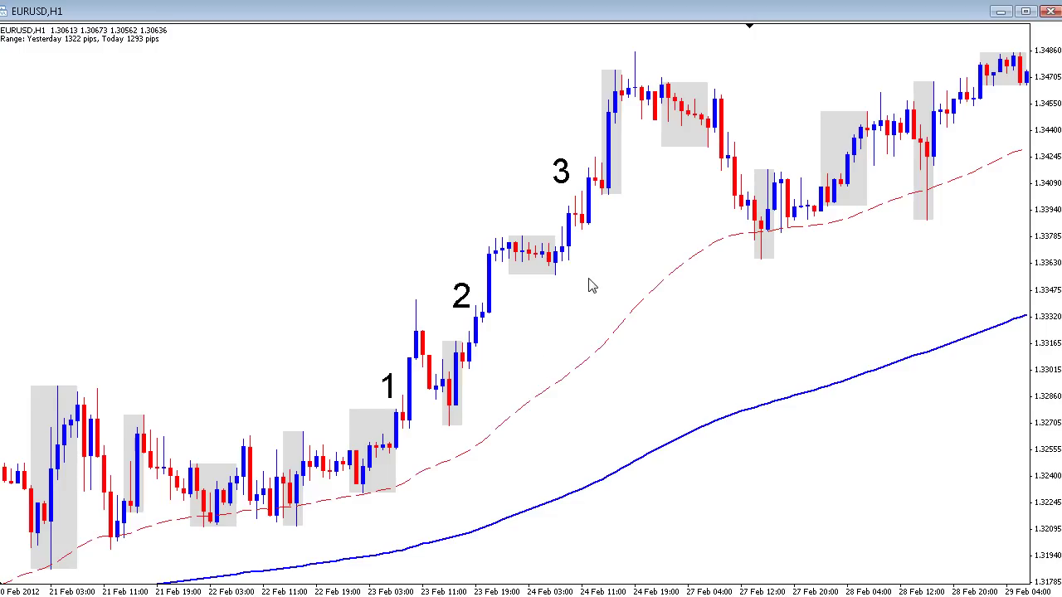
{"action": "scroll", "coordinate": [533, 304], "scroll_direction": "right", "scroll_amount": 2}
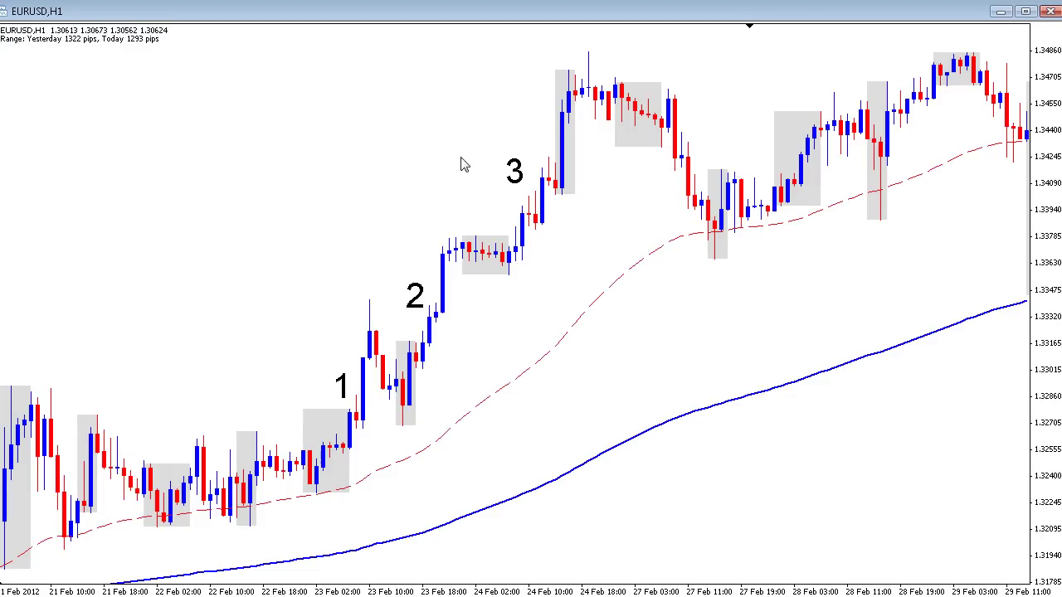
{"action": "scroll", "coordinate": [375, 440], "scroll_direction": "left", "scroll_amount": 2}
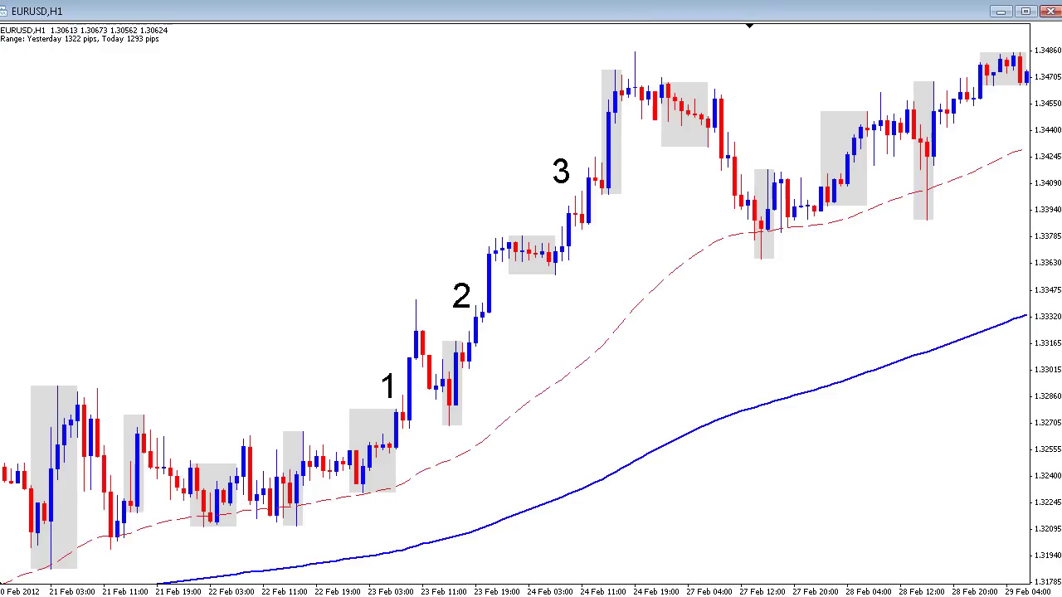
{"action": "key", "text": "plus"}
{"action": "scroll", "coordinate": [531, 315], "scroll_direction": "down", "scroll_amount": 5}
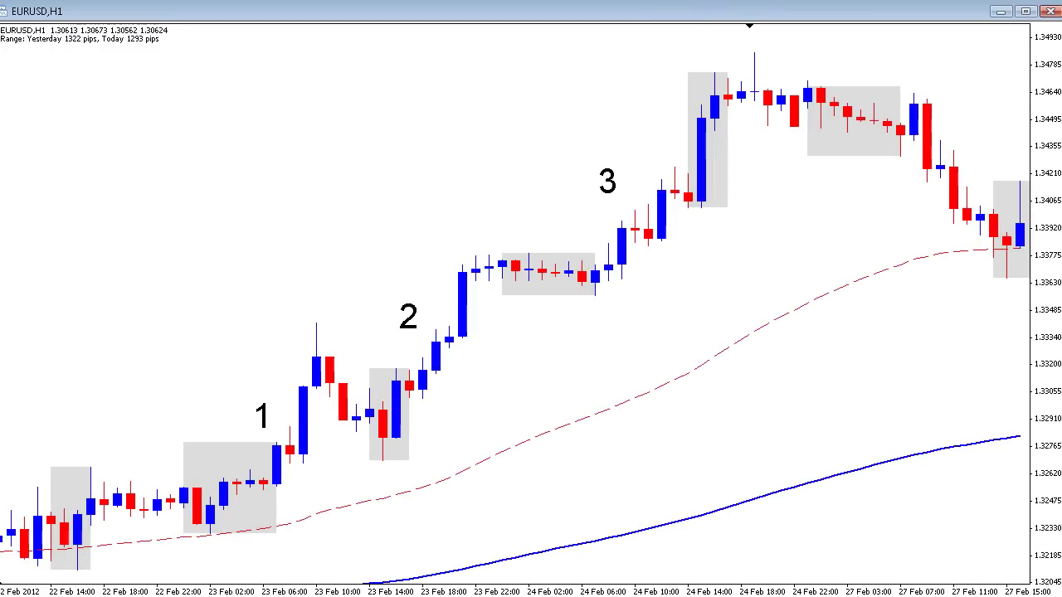
Pan the 15-minute EURUSD chart to 27 Feb and zoom out around leg 3's boxes.
{"action": "scroll", "coordinate": [685, 293], "scroll_direction": "up", "scroll_amount": 10}
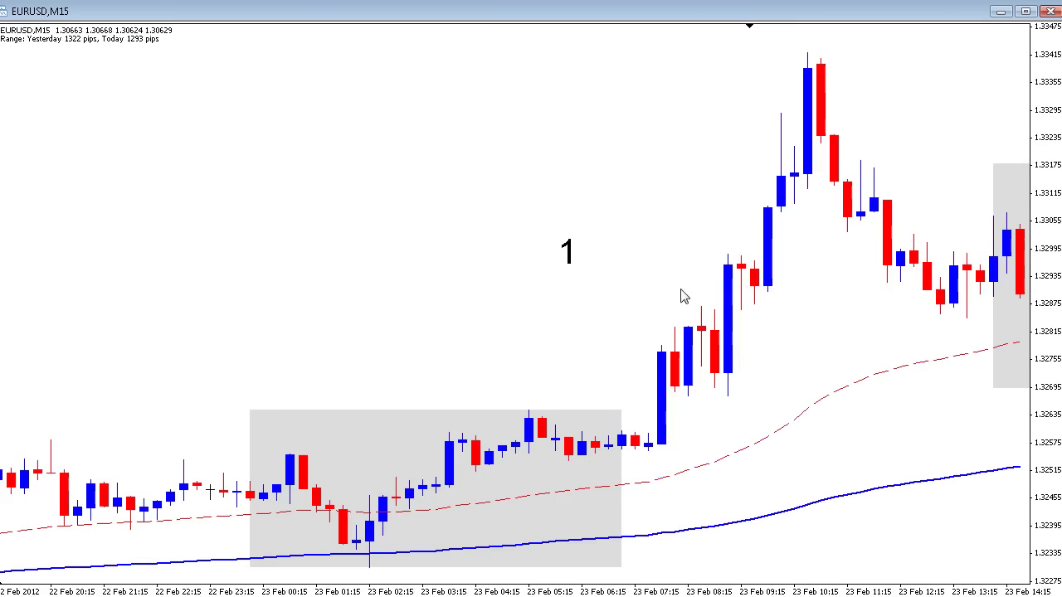
{"action": "scroll", "coordinate": [660, 340], "scroll_direction": "down", "scroll_amount": 3}
{"action": "scroll", "coordinate": [660, 340], "scroll_direction": "down", "scroll_amount": 10}
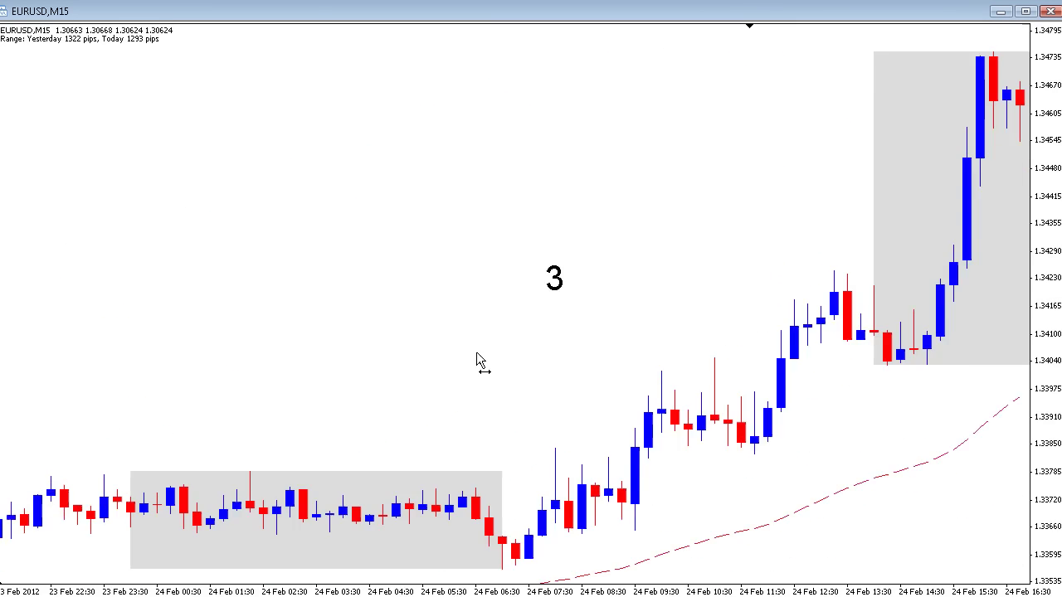
{"action": "left_click_drag", "start_coordinate": [572, 357], "coordinate": [426, 359]}
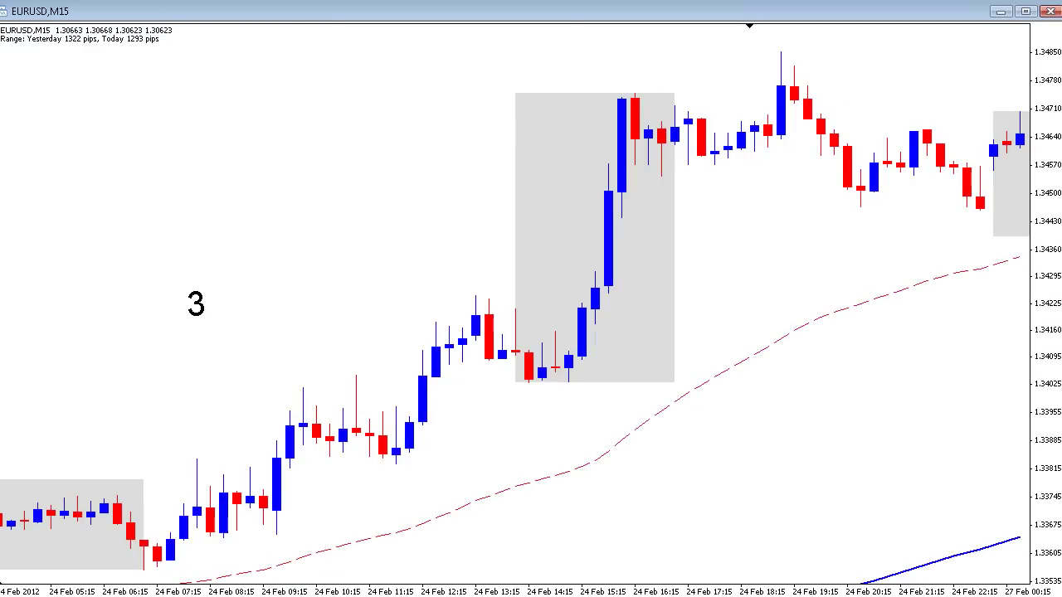
{"action": "scroll", "coordinate": [614, 279], "scroll_direction": "up", "scroll_amount": 5}
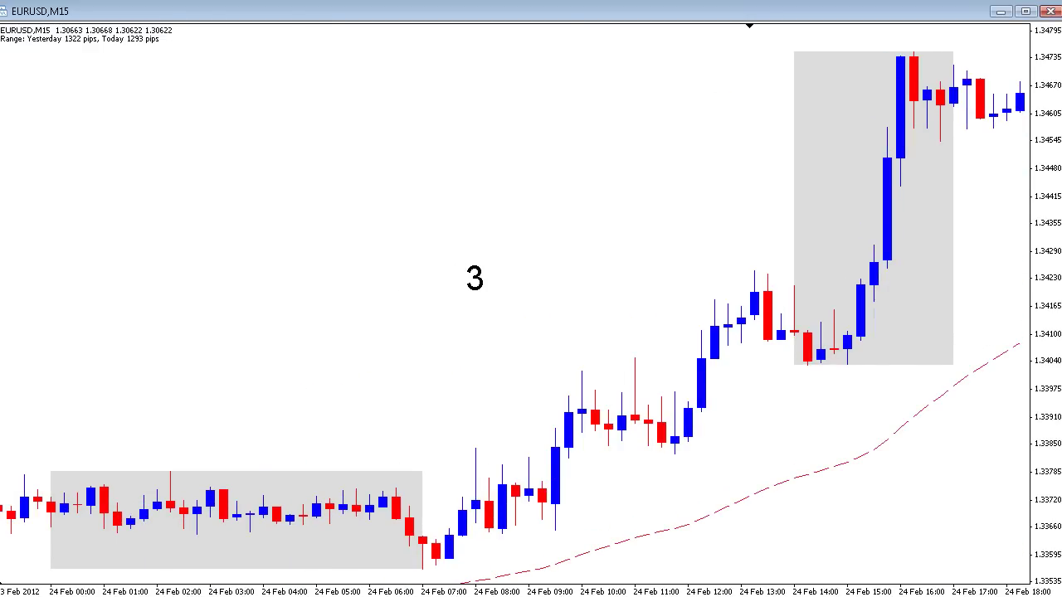
{"action": "key", "text": "minus"}
{"action": "scroll", "coordinate": [730, 273], "scroll_direction": "up", "scroll_amount": 1}
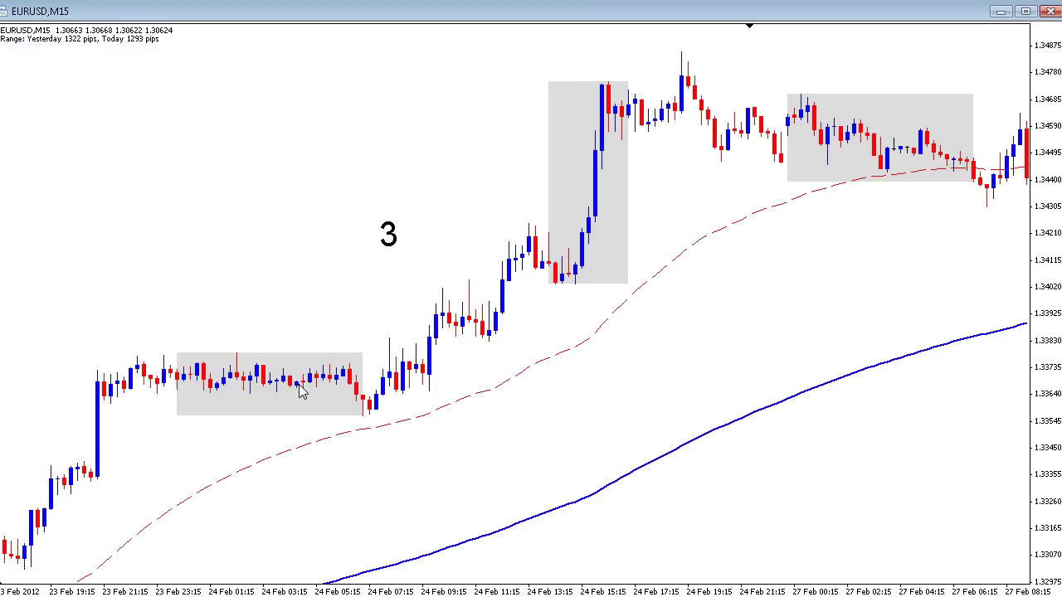
{"action": "mouse_move", "coordinate": [303, 394]}
Place a horizontal line at the 1.34748 high.
{"action": "left_click", "coordinate": [600, 81]}
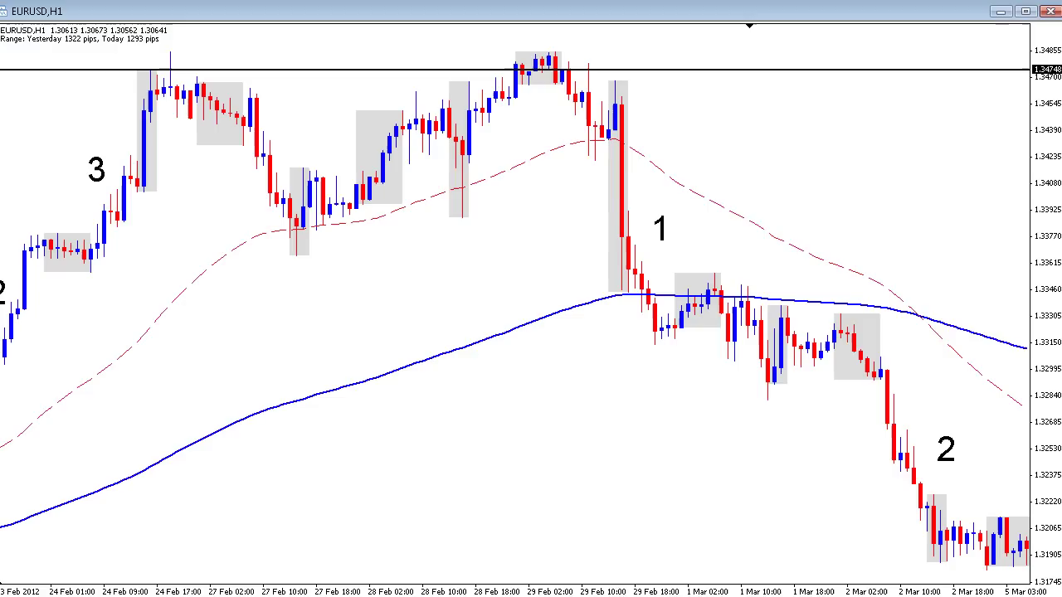
Return to the hourly chart and move it forward to the later March downtrend legs.
{"action": "key", "text": "plus"}
{"action": "scroll", "coordinate": [299, 346], "scroll_direction": "down", "scroll_amount": 5}
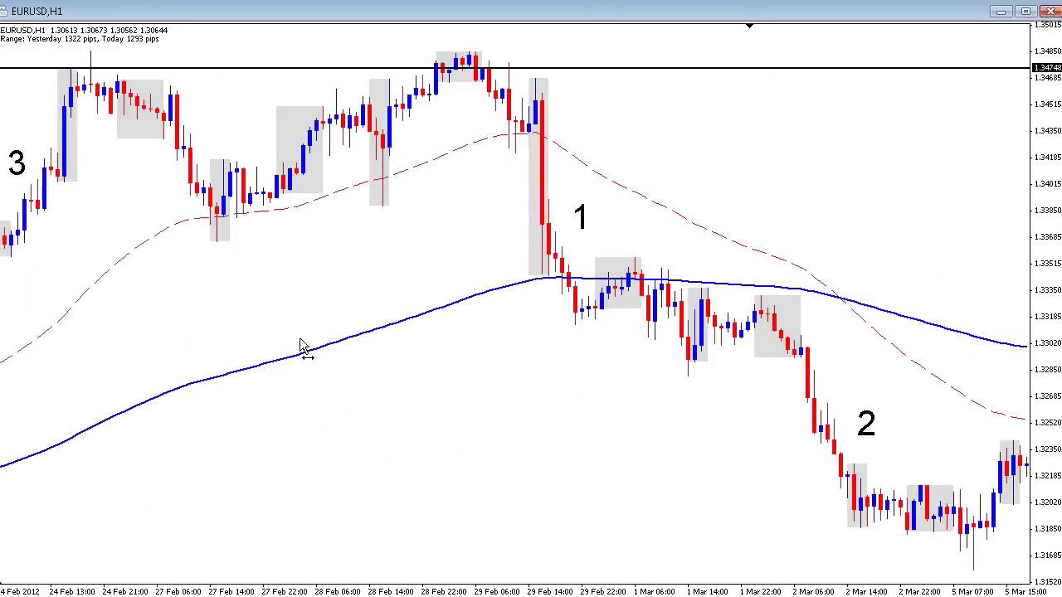
{"action": "scroll", "coordinate": [236, 293], "scroll_direction": "down", "scroll_amount": 1}
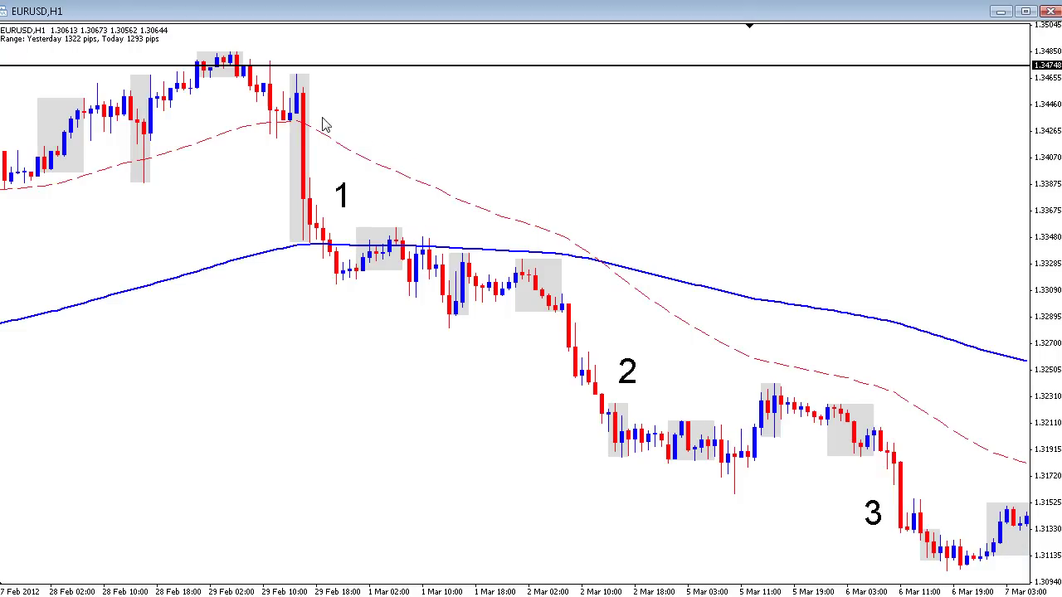
{"action": "scroll", "coordinate": [236, 340], "scroll_direction": "down", "scroll_amount": 7}
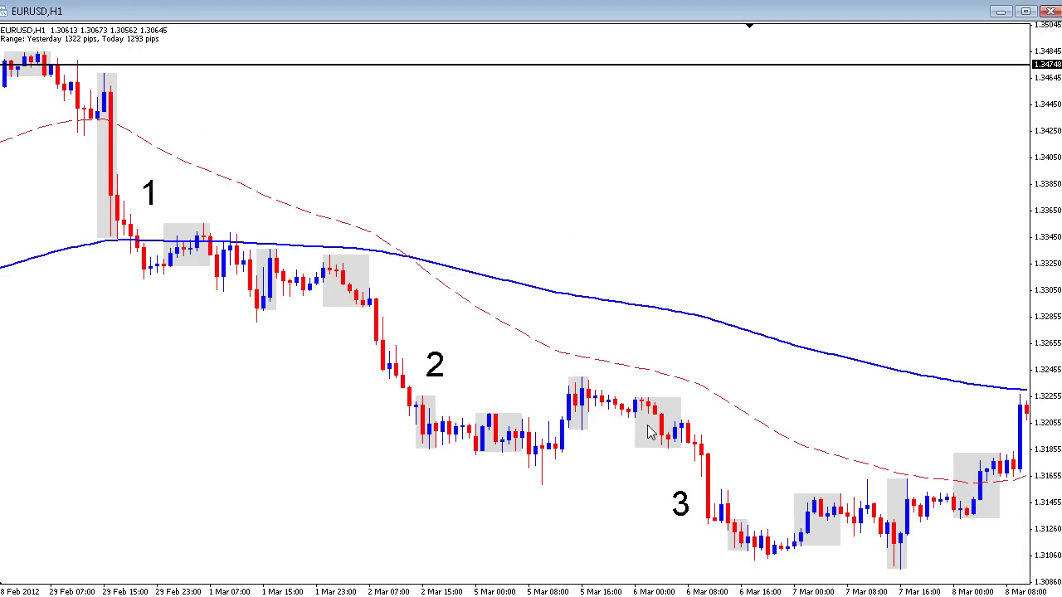
{"action": "scroll", "coordinate": [767, 537], "scroll_direction": "down", "scroll_amount": 12}
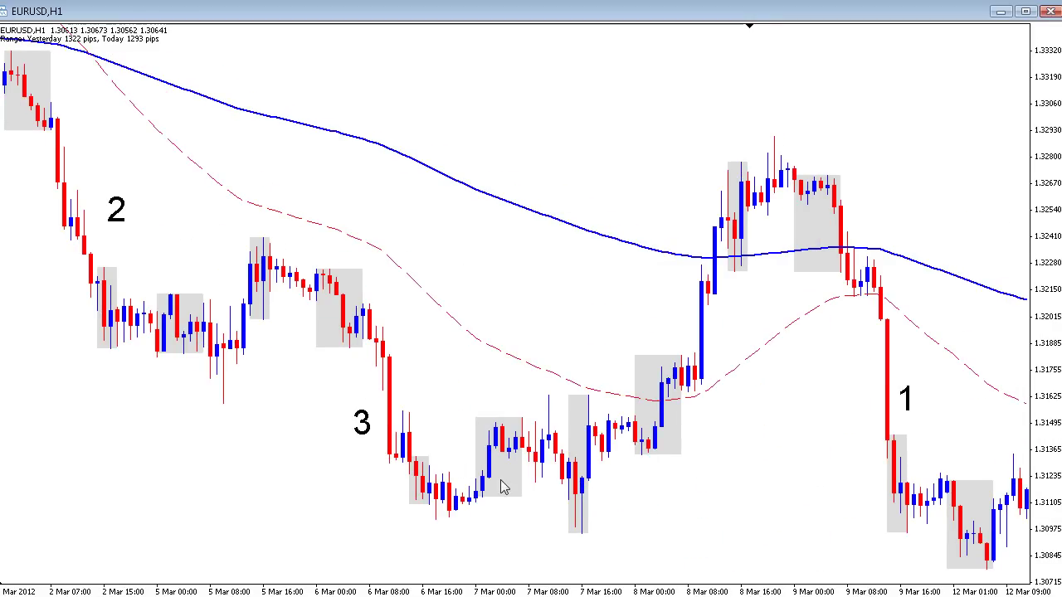
{"action": "scroll", "coordinate": [331, 477], "scroll_direction": "up", "scroll_amount": 7}
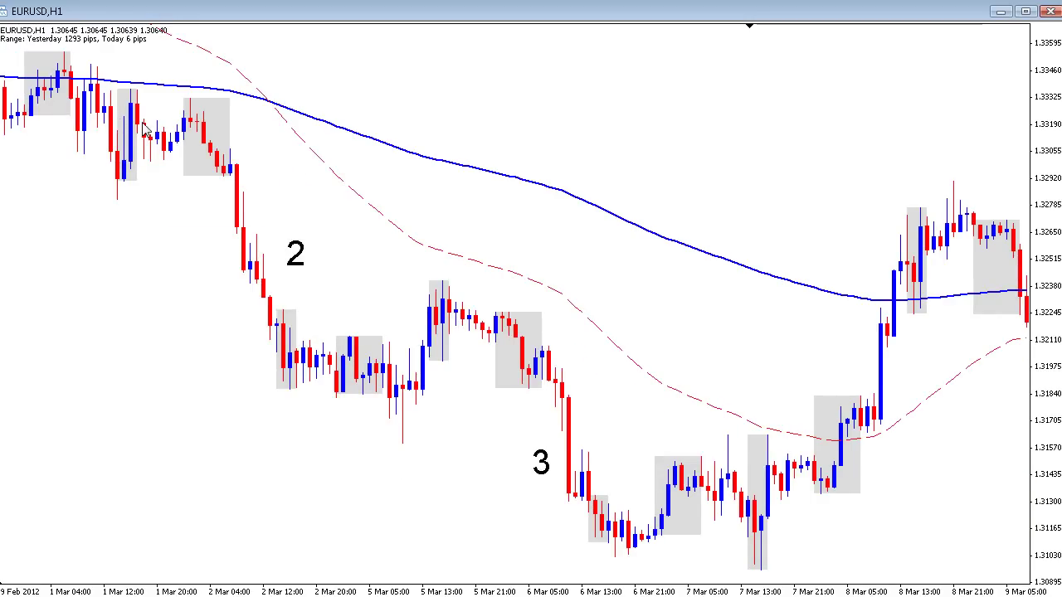
{"action": "mouse_move", "coordinate": [199, 127]}
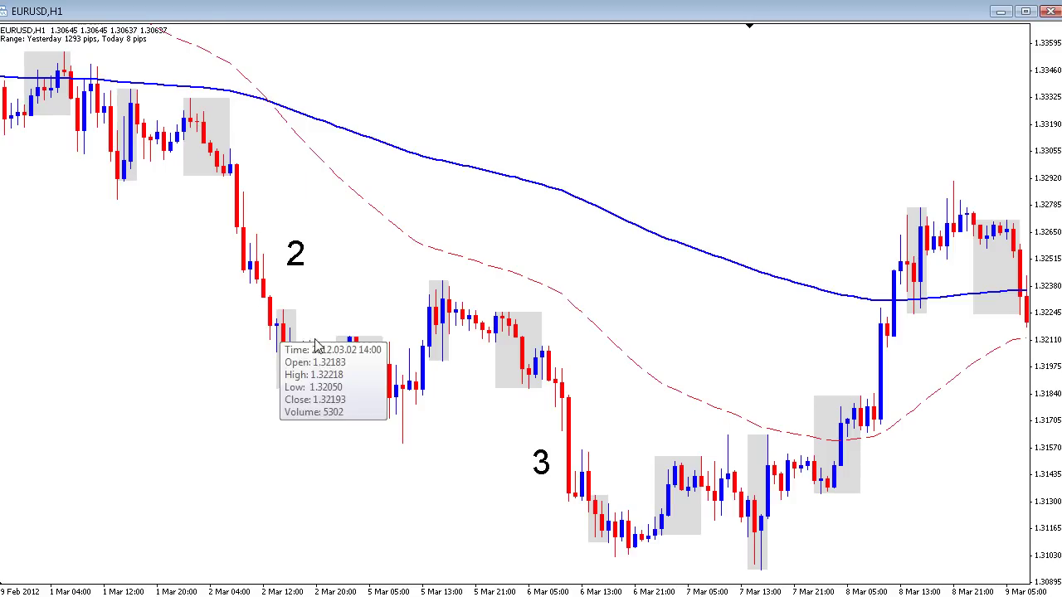
{"action": "scroll", "coordinate": [291, 437], "scroll_direction": "down", "scroll_amount": 3}
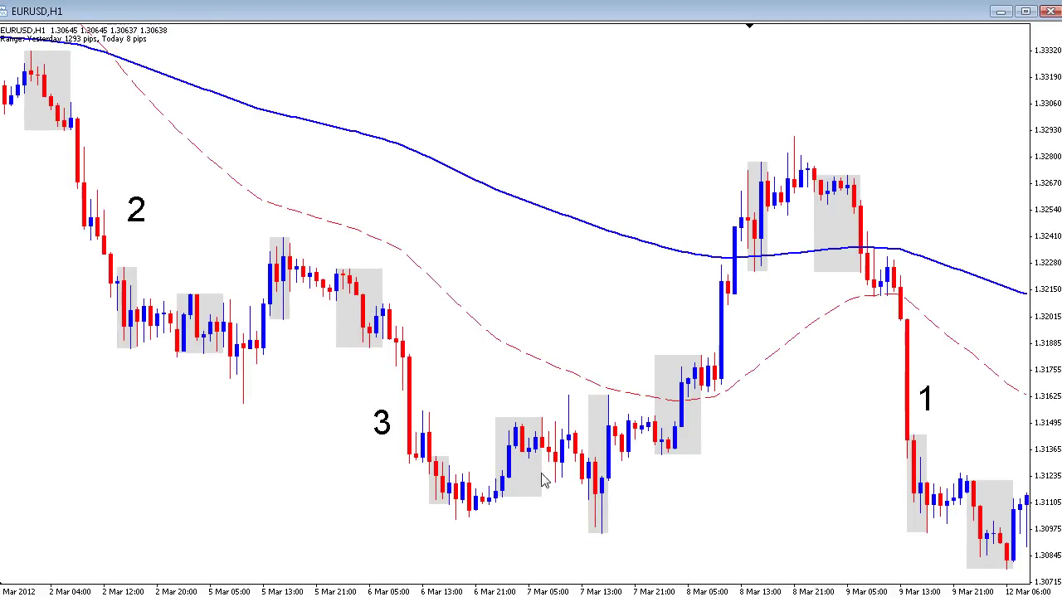
{"action": "scroll", "coordinate": [558, 507], "scroll_direction": "up", "scroll_amount": 2}
{"action": "scroll", "coordinate": [557, 507], "scroll_direction": "up", "scroll_amount": 5}
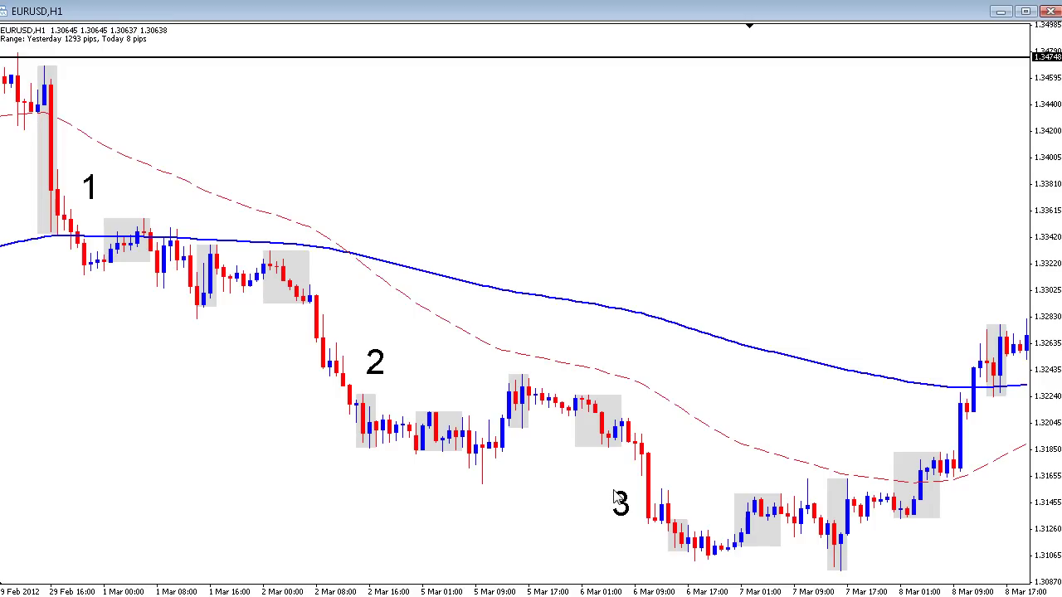
{"action": "left_click_drag", "start_coordinate": [615, 498], "coordinate": [531, 495]}
{"action": "left_click_drag", "start_coordinate": [606, 498], "coordinate": [520, 505]}
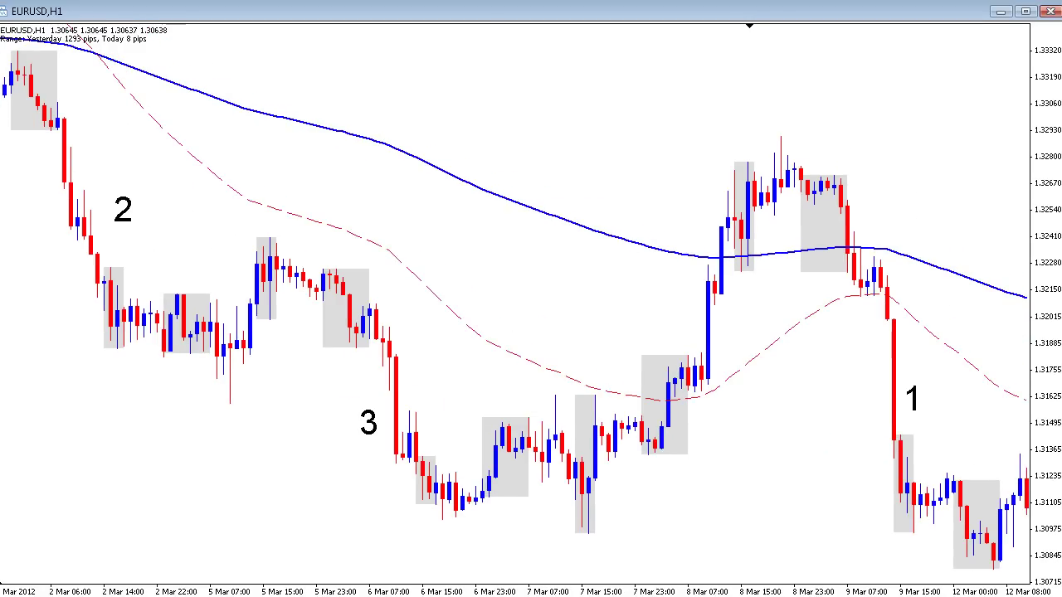
Mark 1.31039 near the lows with a horizontal line and review bars through 16 Mar.
{"action": "left_click", "coordinate": [455, 516]}
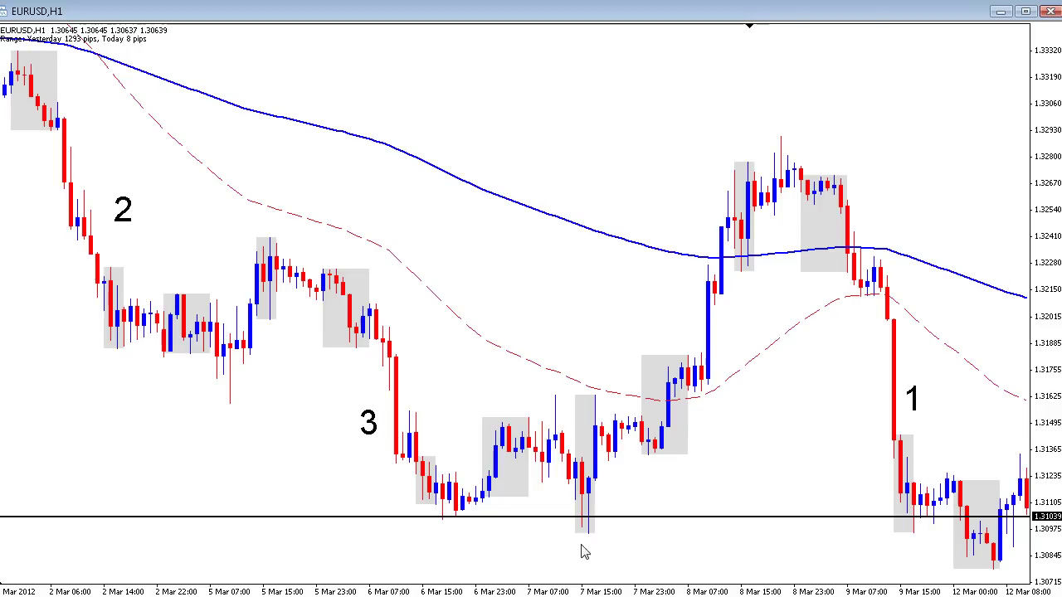
{"action": "scroll", "coordinate": [610, 564], "scroll_direction": "down", "scroll_amount": 3}
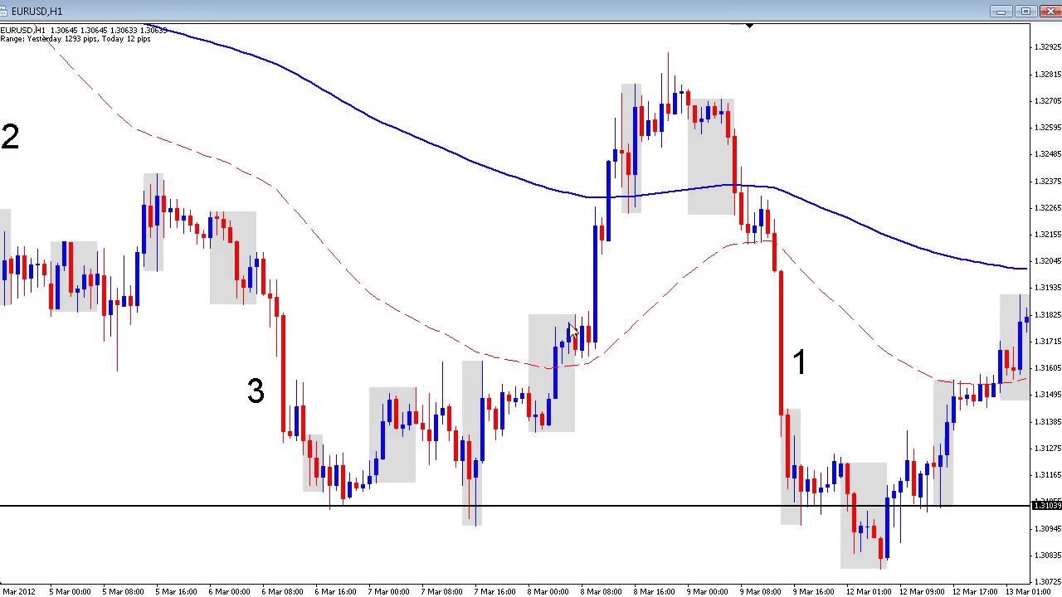
{"action": "mouse_move", "coordinate": [555, 368]}
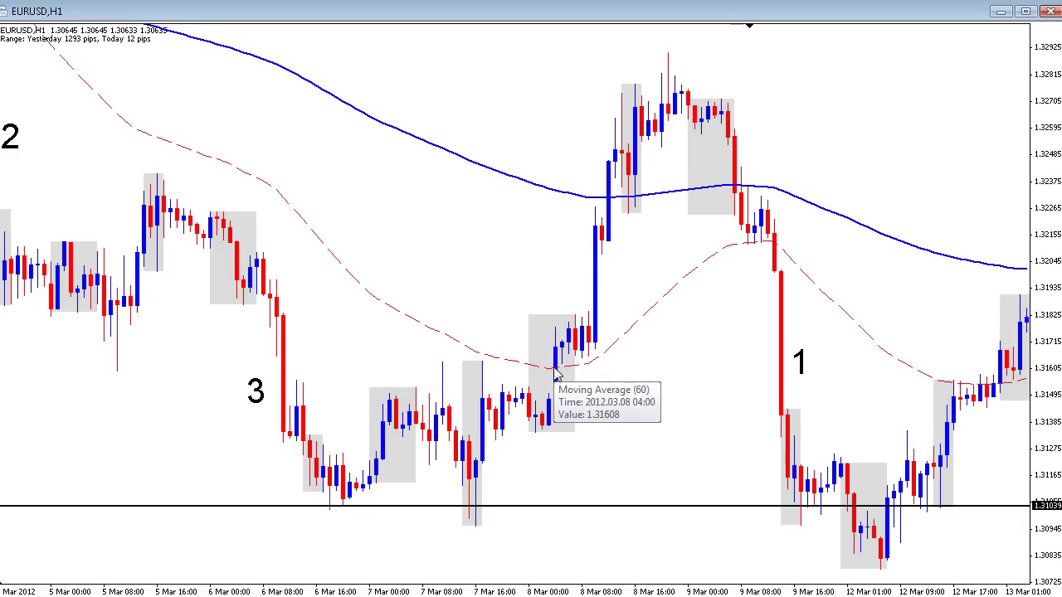
{"action": "scroll", "coordinate": [334, 447], "scroll_direction": "down", "scroll_amount": 10}
{"action": "scroll", "coordinate": [393, 444], "scroll_direction": "down", "scroll_amount": 1}
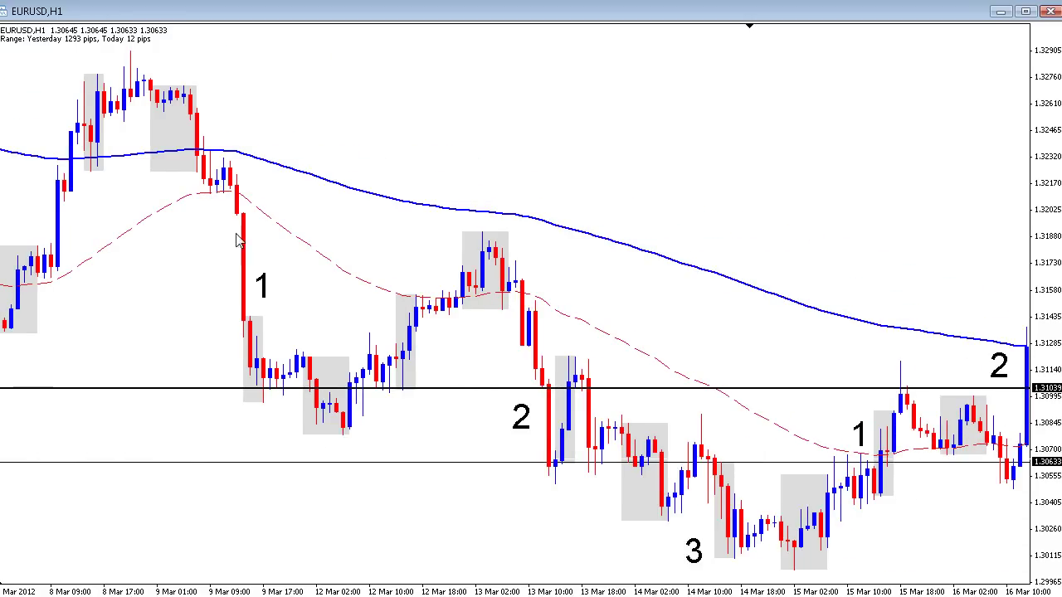
{"action": "scroll", "coordinate": [365, 497], "scroll_direction": "up", "scroll_amount": 6}
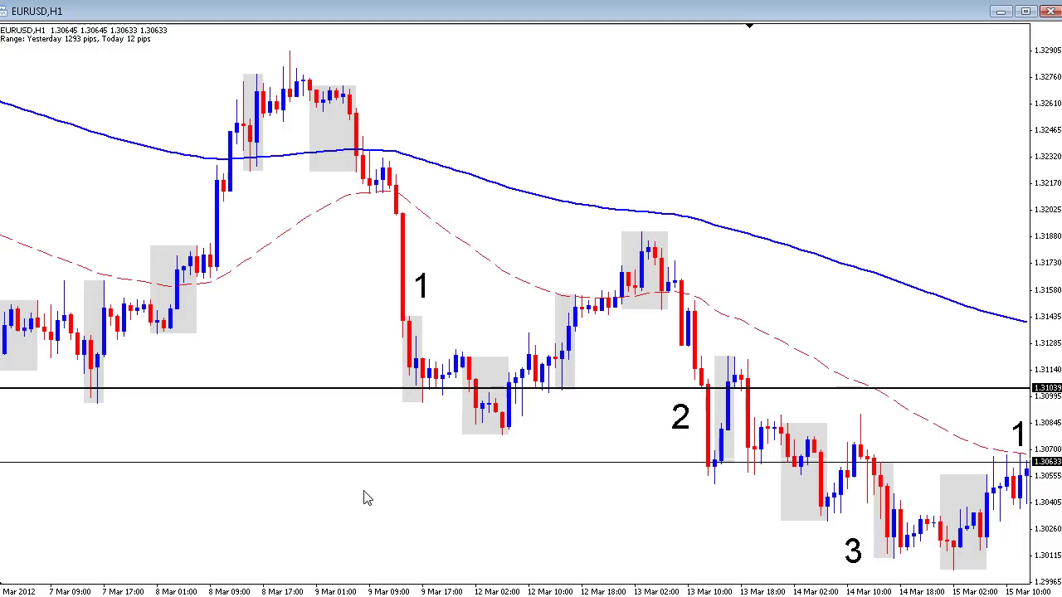
{"action": "scroll", "coordinate": [393, 420], "scroll_direction": "up", "scroll_amount": 4}
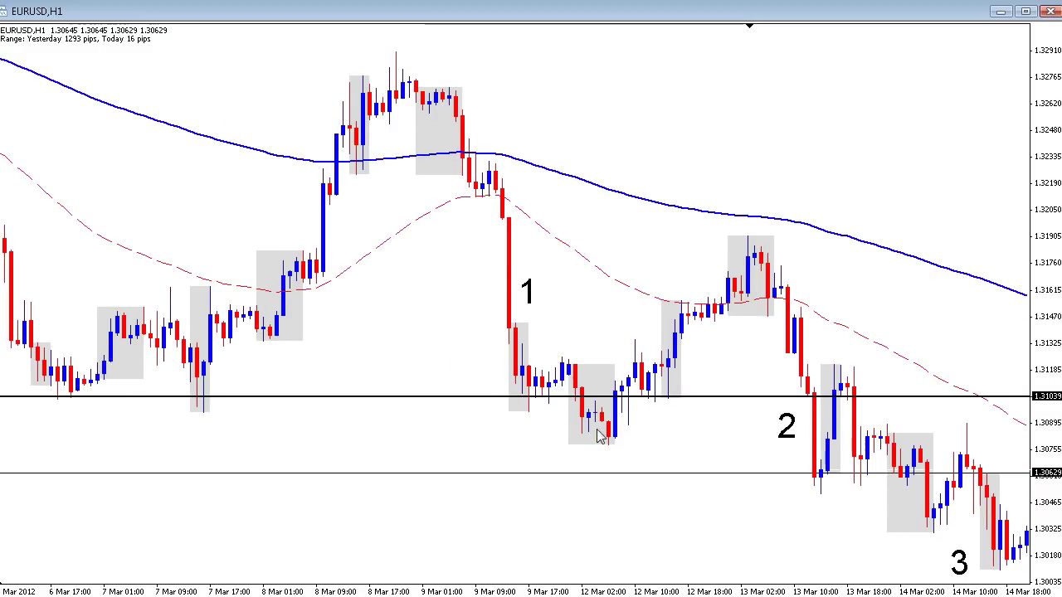
{"action": "scroll", "coordinate": [580, 432], "scroll_direction": "down", "scroll_amount": 5}
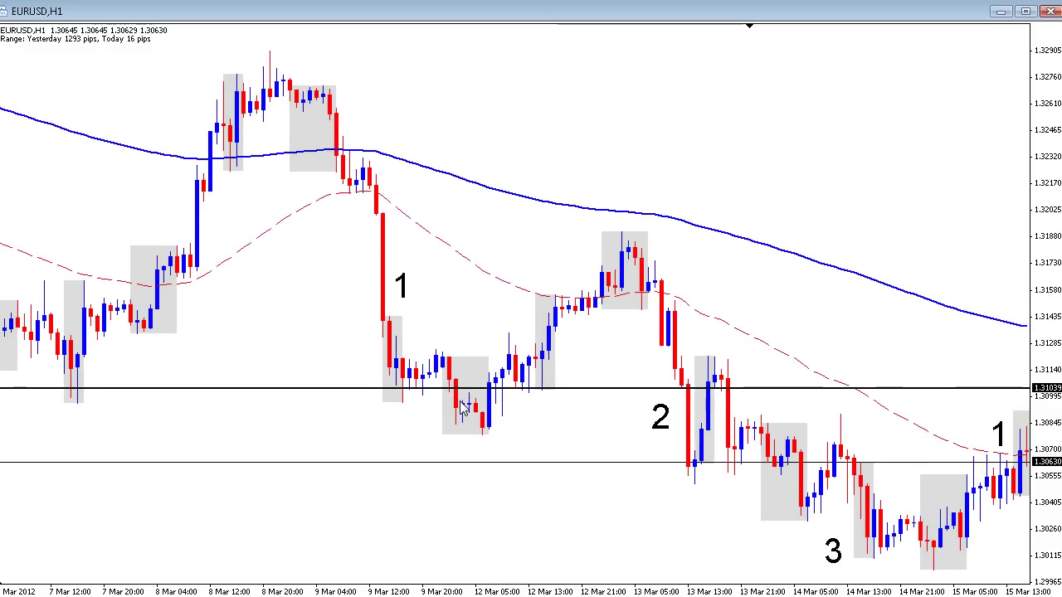
{"action": "scroll", "coordinate": [490, 404], "scroll_direction": "down", "scroll_amount": 5}
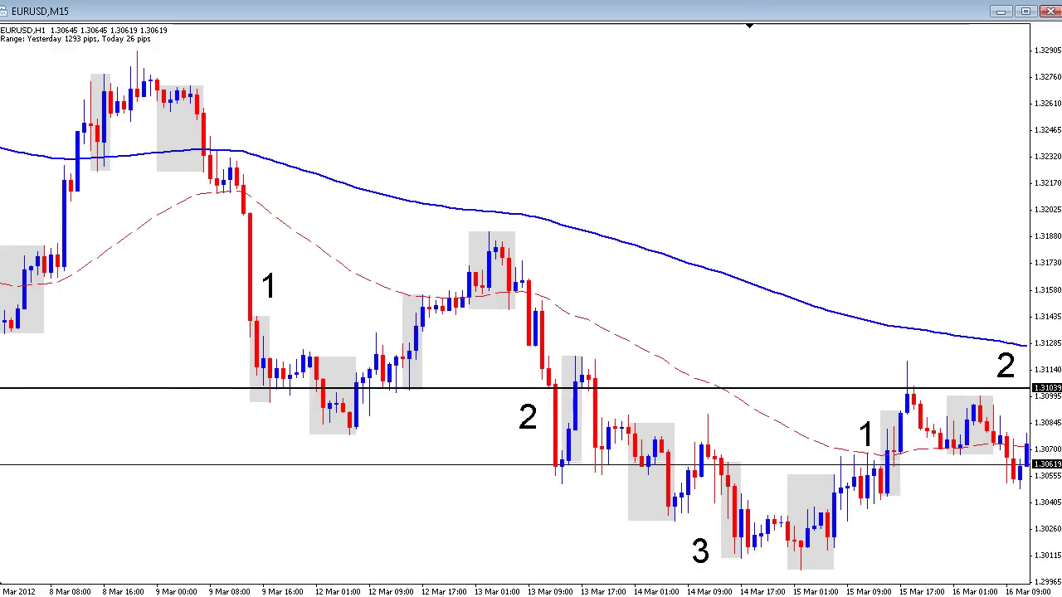
Scroll the 15-minute chart across 9–13 March to examine the consolidation boxes.
{"action": "scroll", "coordinate": [379, 277], "scroll_direction": "down", "scroll_amount": 10}
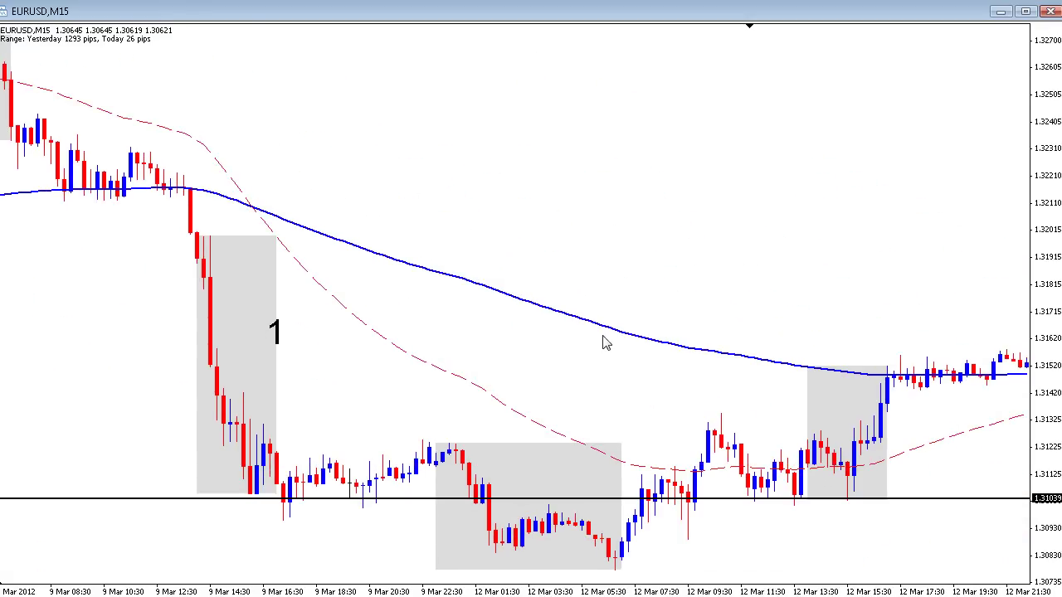
{"action": "scroll", "coordinate": [300, 366], "scroll_direction": "down", "scroll_amount": 5}
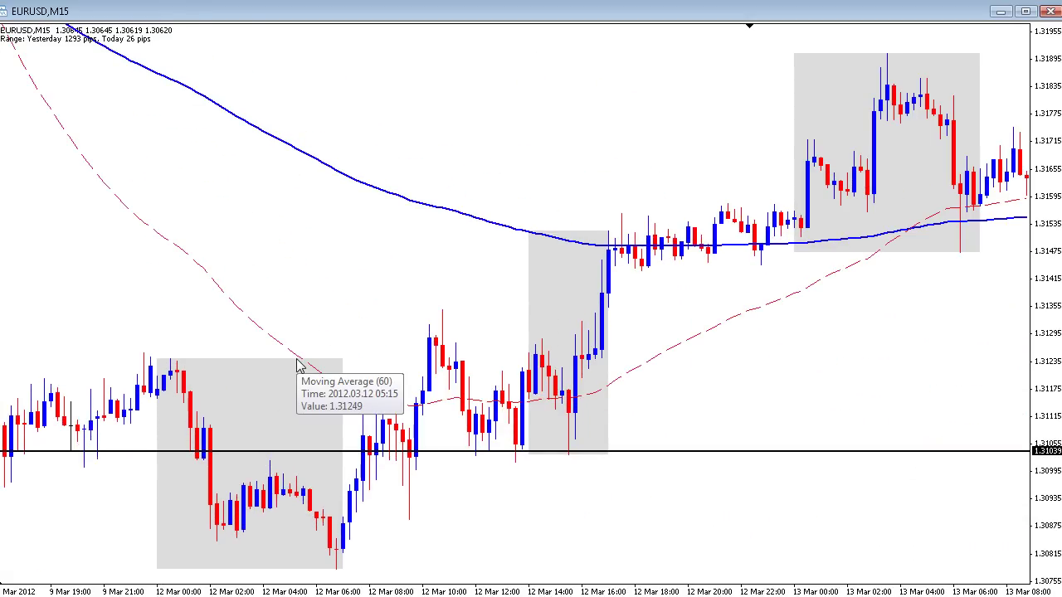
{"action": "left_click_drag", "start_coordinate": [264, 379], "coordinate": [429, 436]}
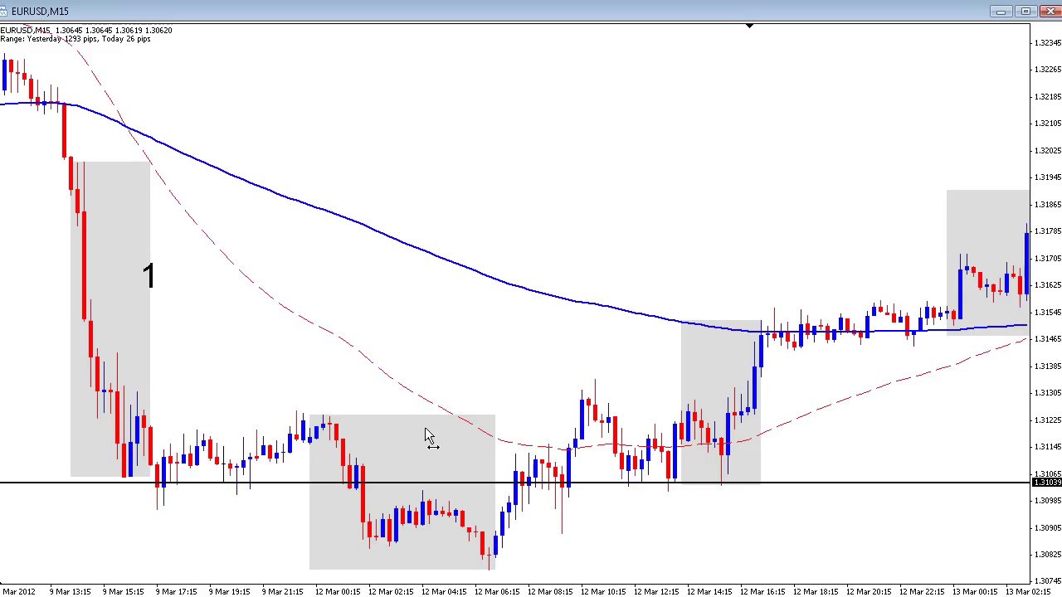
{"action": "scroll", "coordinate": [423, 473], "scroll_direction": "down", "scroll_amount": 3}
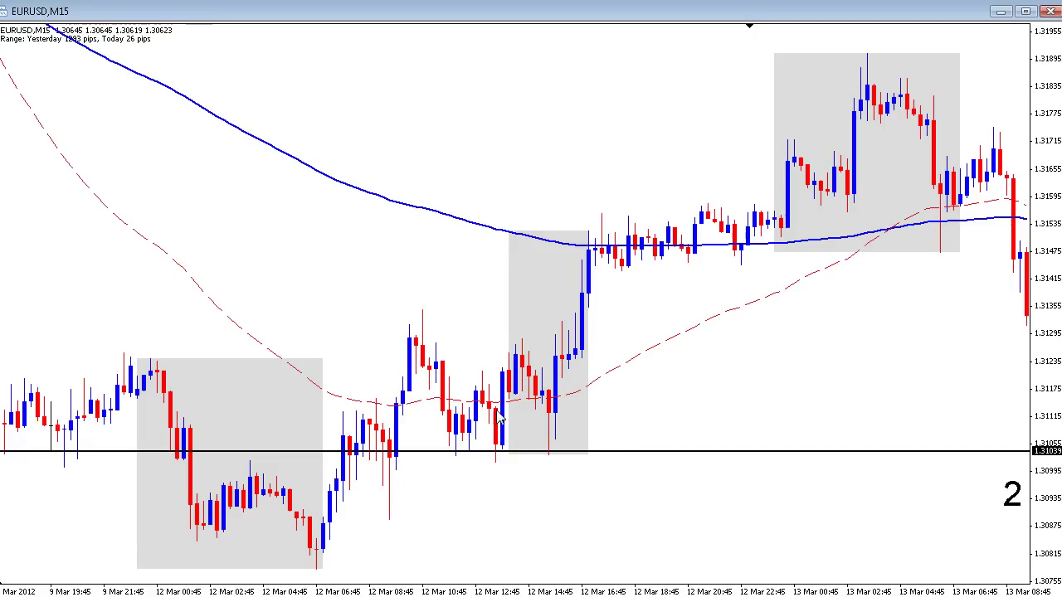
{"action": "scroll", "coordinate": [721, 345], "scroll_direction": "down", "scroll_amount": 3}
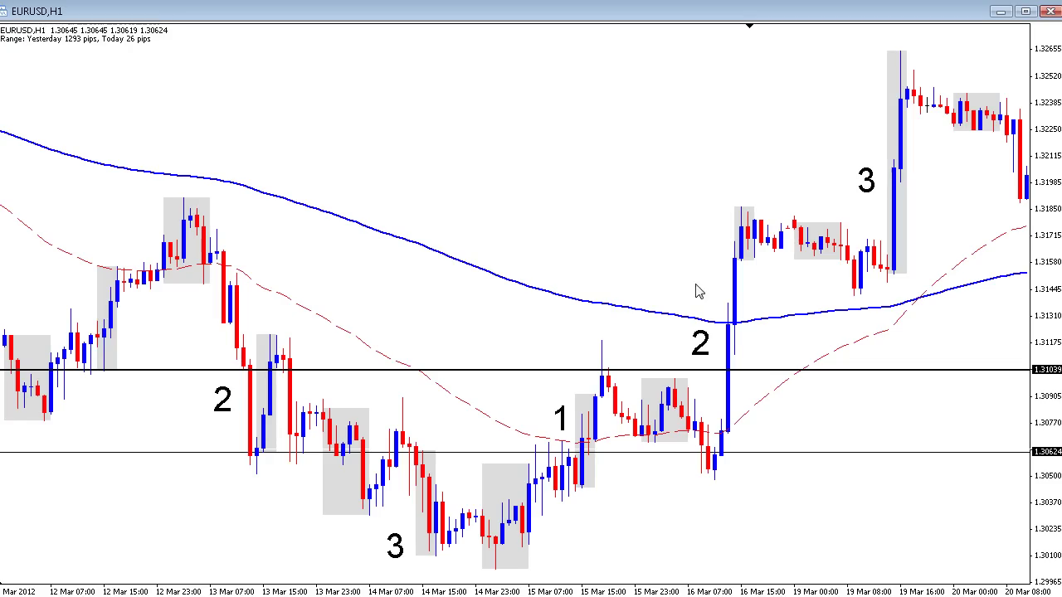
Move the 1.31039 horizontal line down to 1.30097 beneath the leg-3 low.
{"action": "scroll", "coordinate": [521, 304], "scroll_direction": "down", "scroll_amount": 5}
{"action": "scroll", "coordinate": [465, 335], "scroll_direction": "up", "scroll_amount": 6}
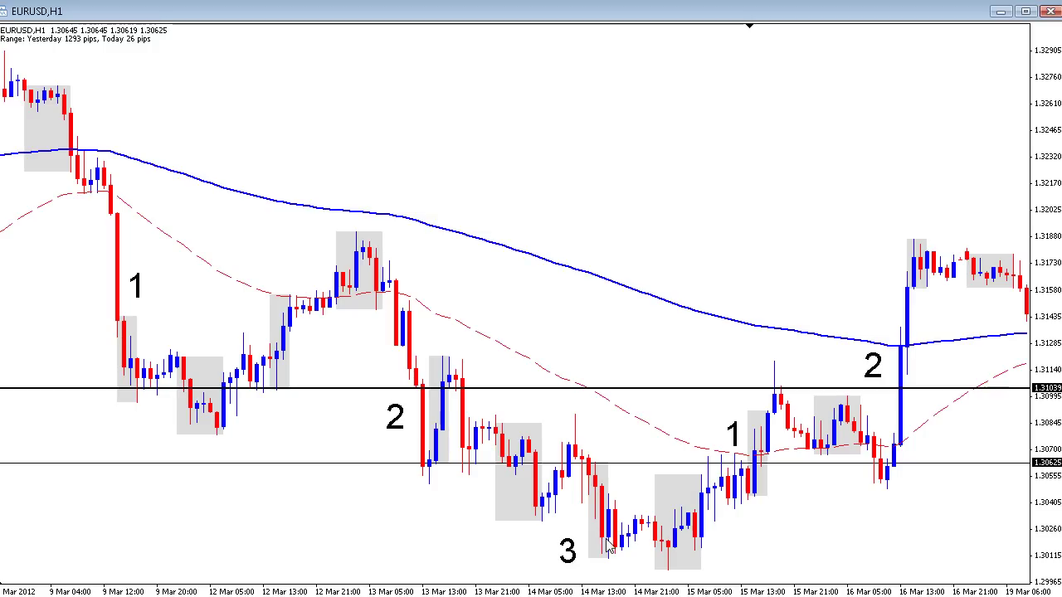
{"action": "double_click", "coordinate": [650, 387]}
{"action": "left_click_drag", "start_coordinate": [649, 387], "coordinate": [597, 562]}
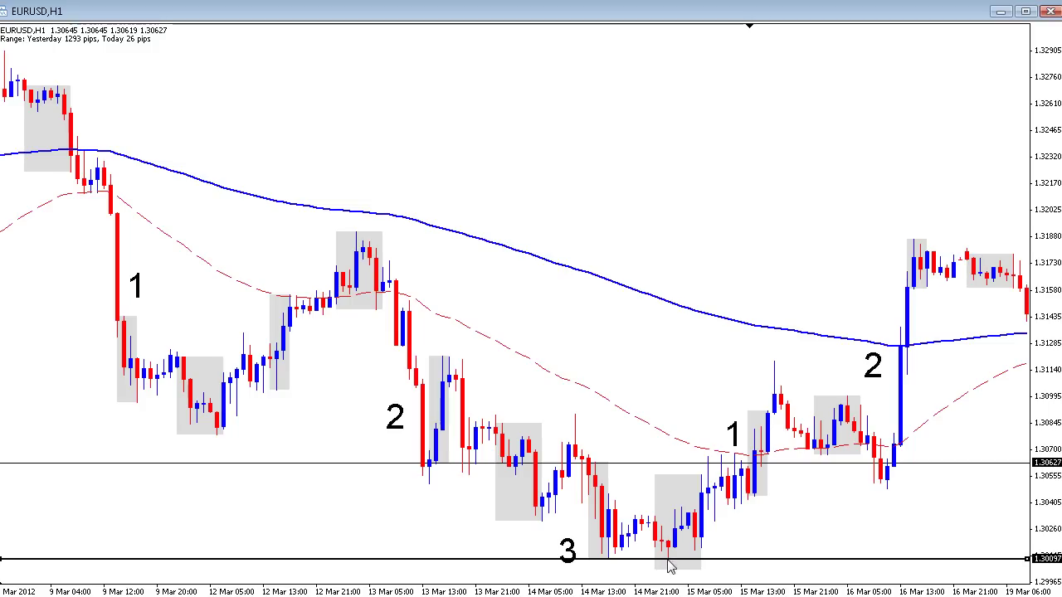
Pan the hourly chart to show candles through 21 Mar with the rising 1-2-3 legs.
{"action": "scroll", "coordinate": [672, 547], "scroll_direction": "down", "scroll_amount": 5}
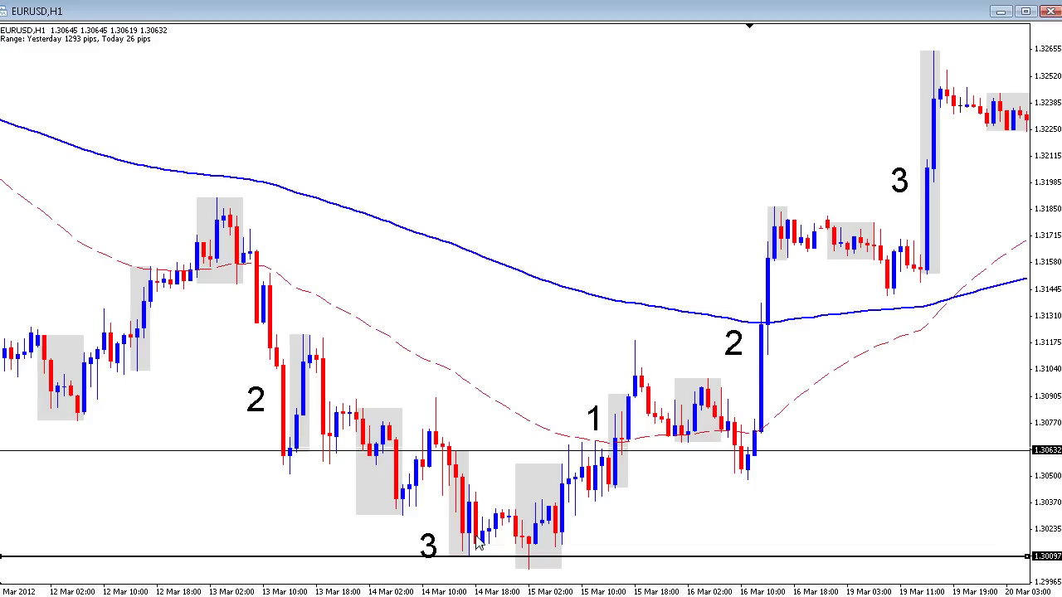
{"action": "left_click_drag", "start_coordinate": [778, 484], "coordinate": [581, 508]}
{"action": "scroll", "coordinate": [581, 508], "scroll_direction": "down", "scroll_amount": 1}
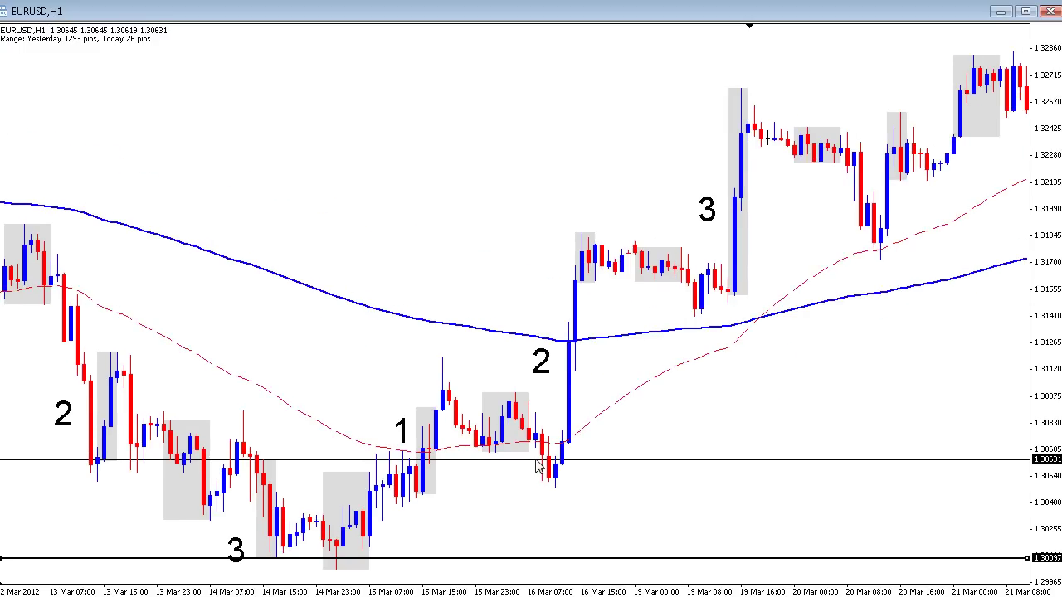
{"action": "scroll", "coordinate": [639, 438], "scroll_direction": "down", "scroll_amount": 3}
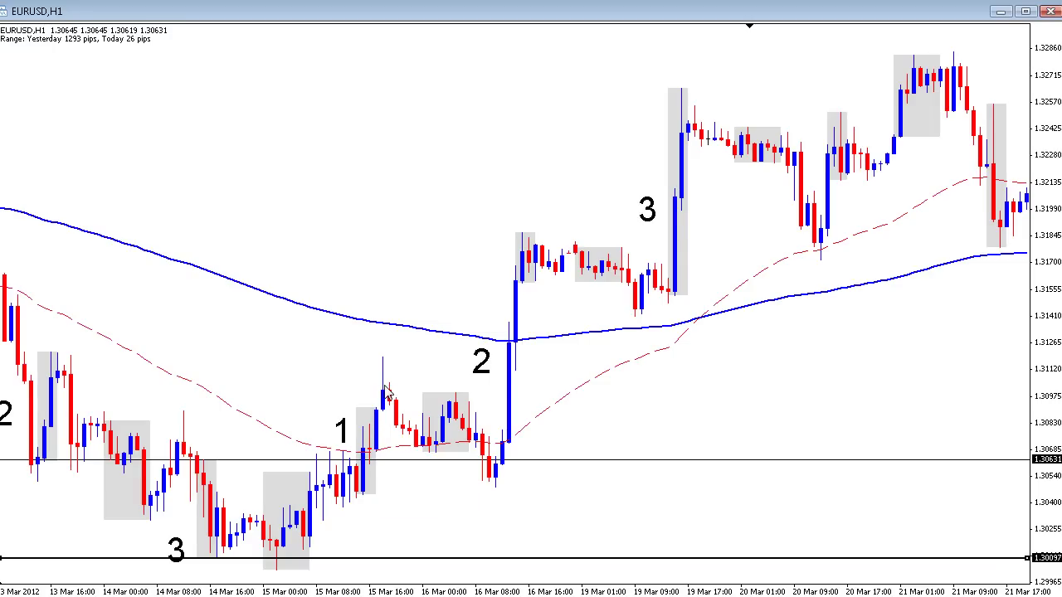
{"action": "mouse_move", "coordinate": [384, 394]}
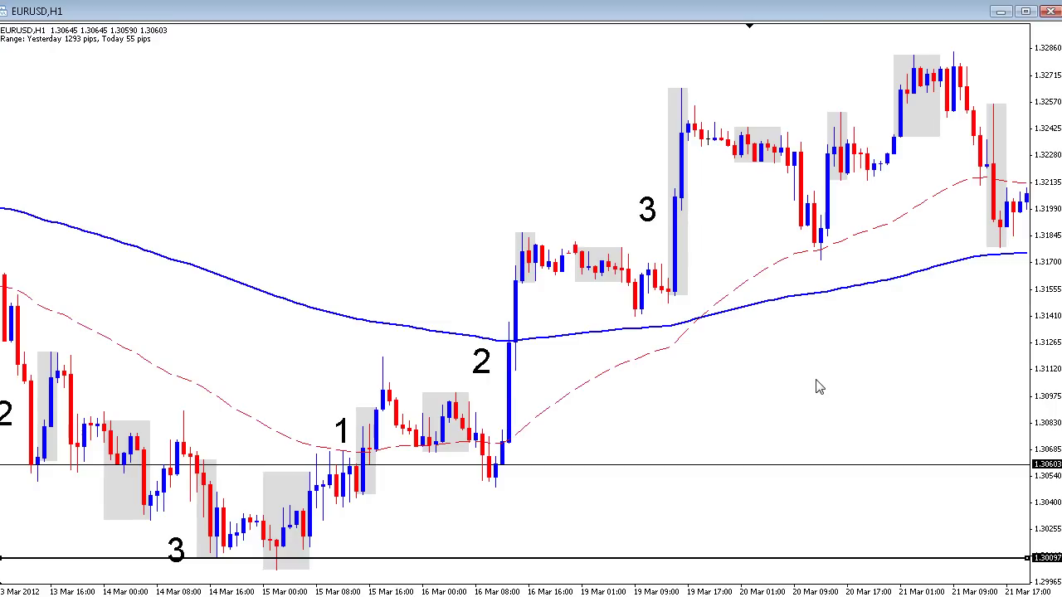
{"action": "left_click_drag", "start_coordinate": [448, 473], "coordinate": [720, 475]}
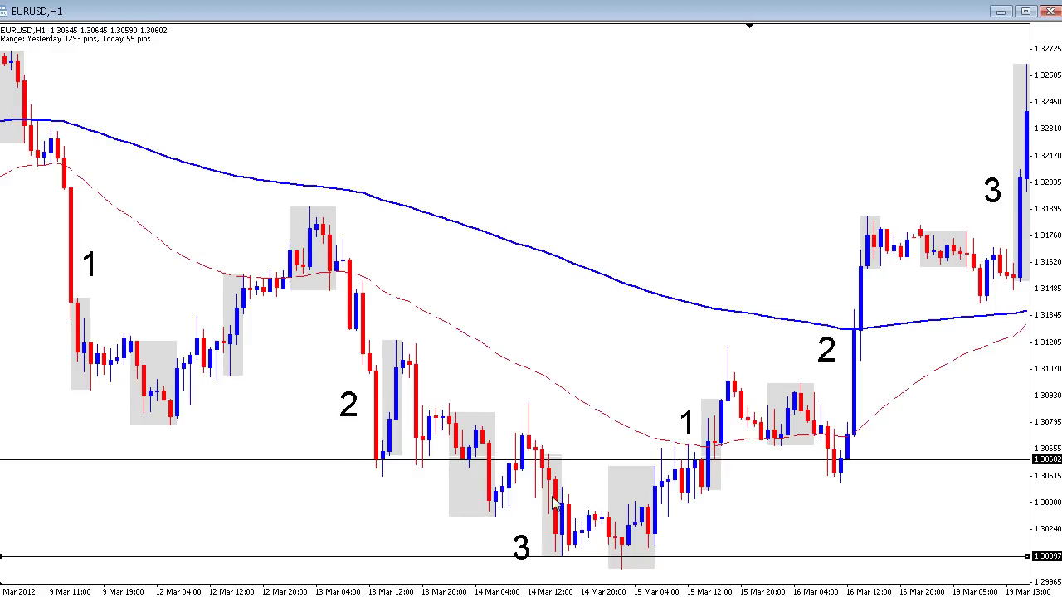
{"action": "left_click_drag", "start_coordinate": [711, 498], "coordinate": [315, 363]}
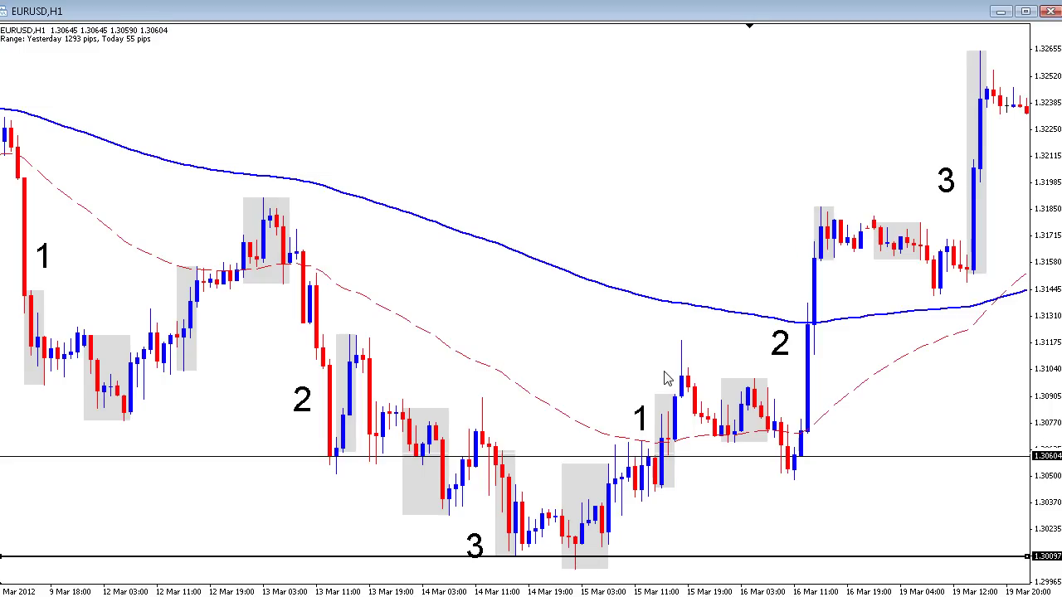
{"action": "left_click_drag", "start_coordinate": [695, 489], "coordinate": [622, 500]}
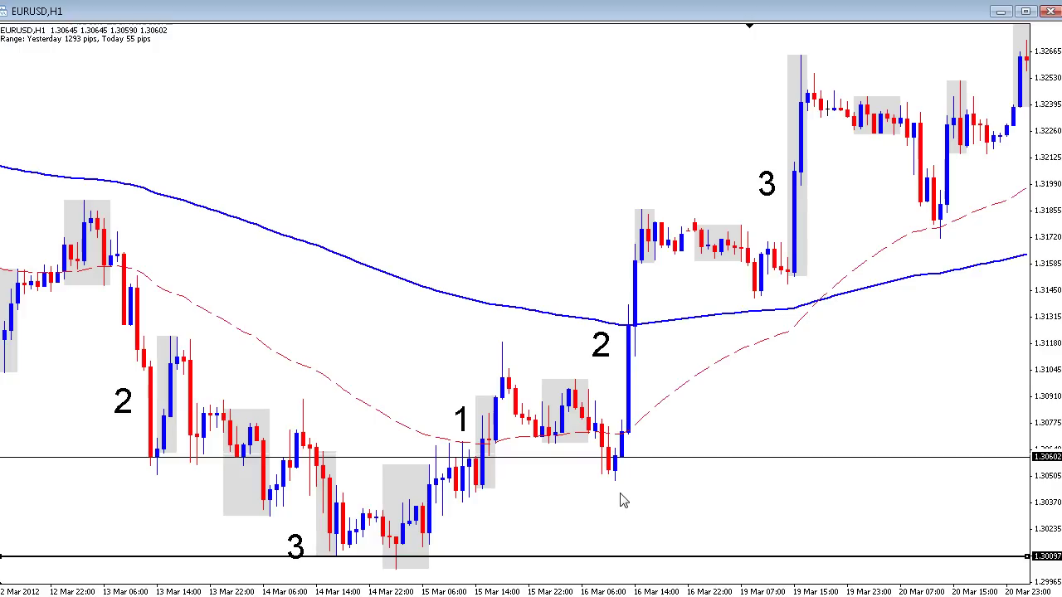